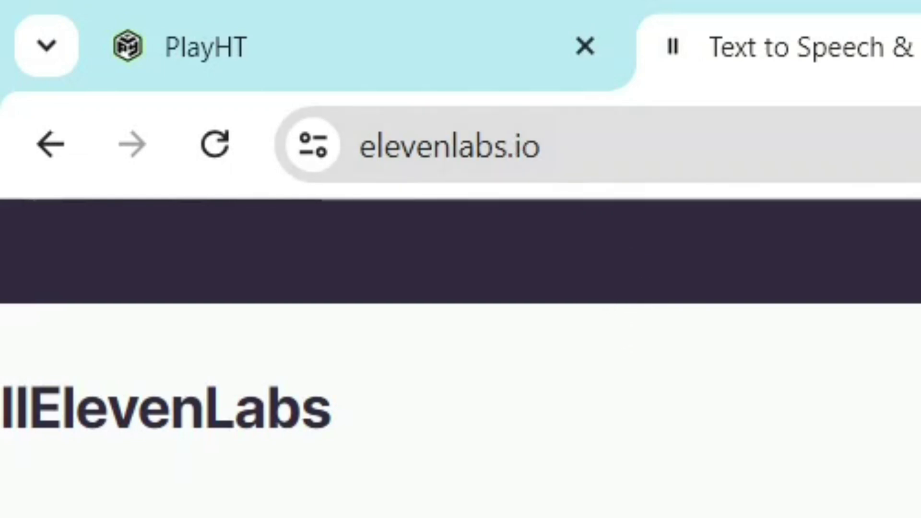
- Sign in to ElevenLabs with Google and paste the 78-character test sentence into the speech box
{"action": "left_click", "coordinate": [818, 109]}
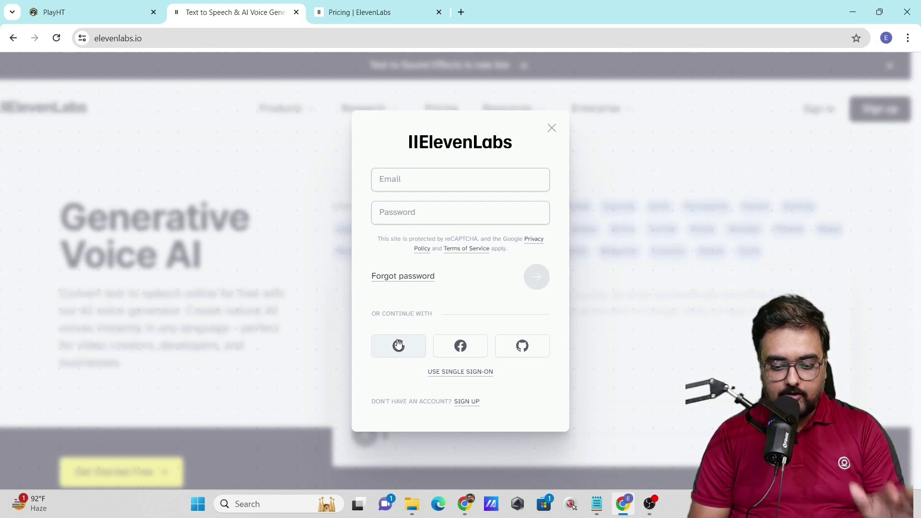
{"action": "left_click", "coordinate": [398, 346]}
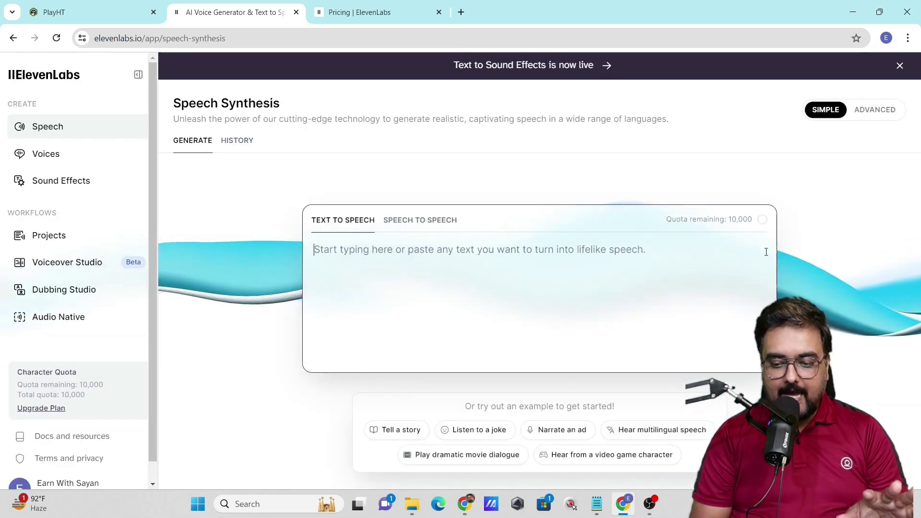
{"action": "left_click_drag", "start_coordinate": [664, 219], "coordinate": [752, 217]}
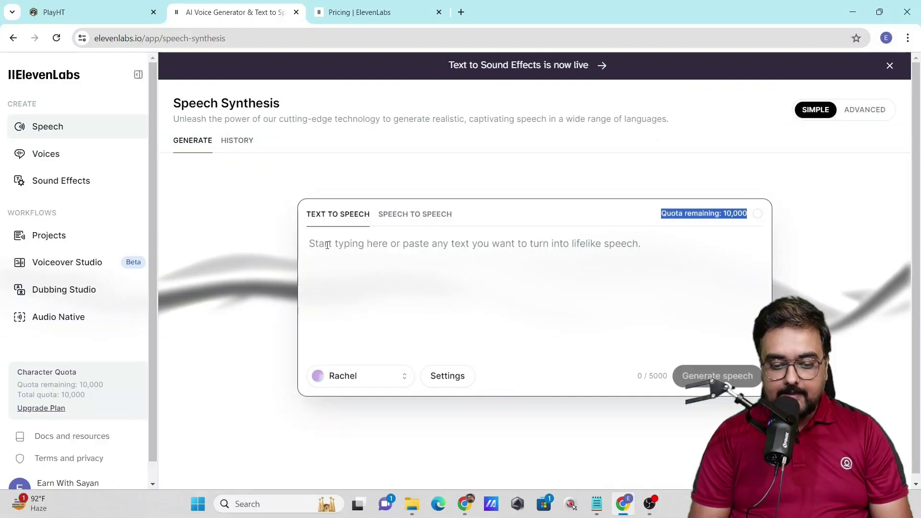
{"action": "left_click", "coordinate": [325, 246]}
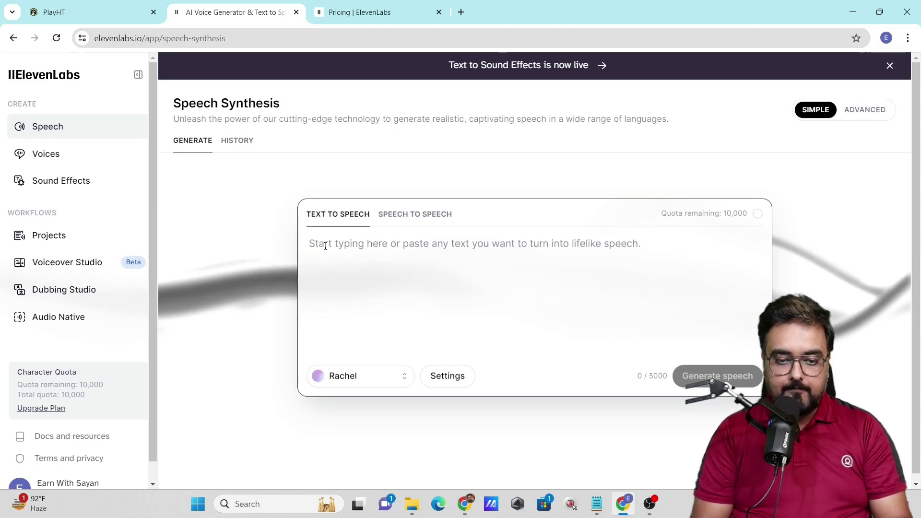
{"action": "type", "text": "Hi Guys, This is Sayan. I am checking the quality of voiceover in eleven labs."}
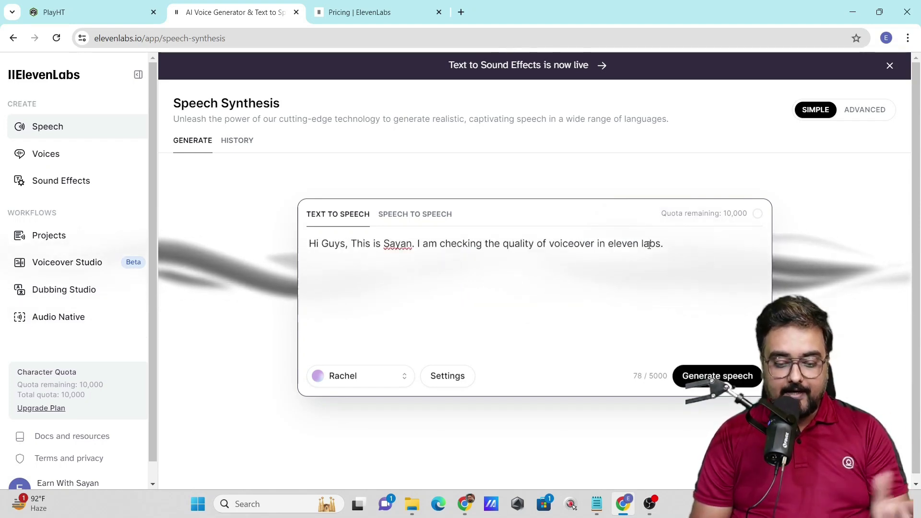
- Browse the voice list and play, then pause, the Adam voice preview
{"action": "left_click", "coordinate": [353, 379]}
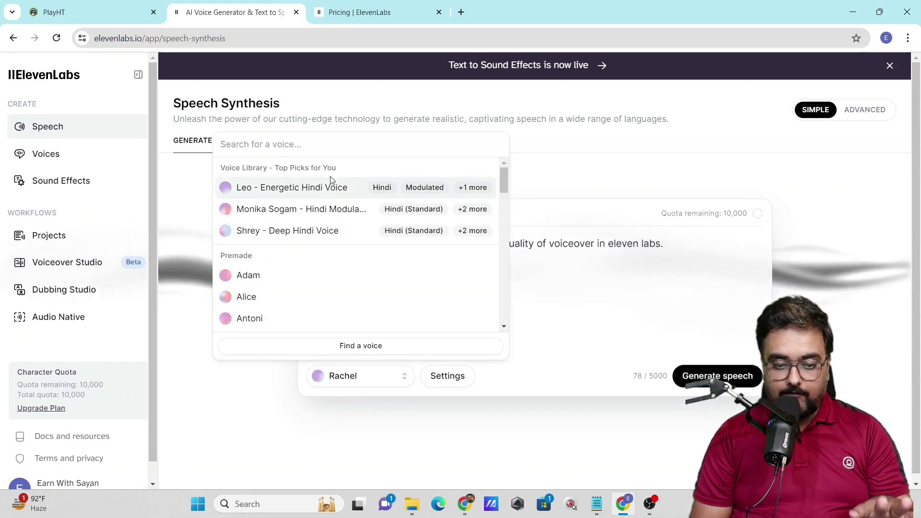
{"action": "scroll", "coordinate": [293, 312], "scroll_direction": "down", "scroll_amount": 2}
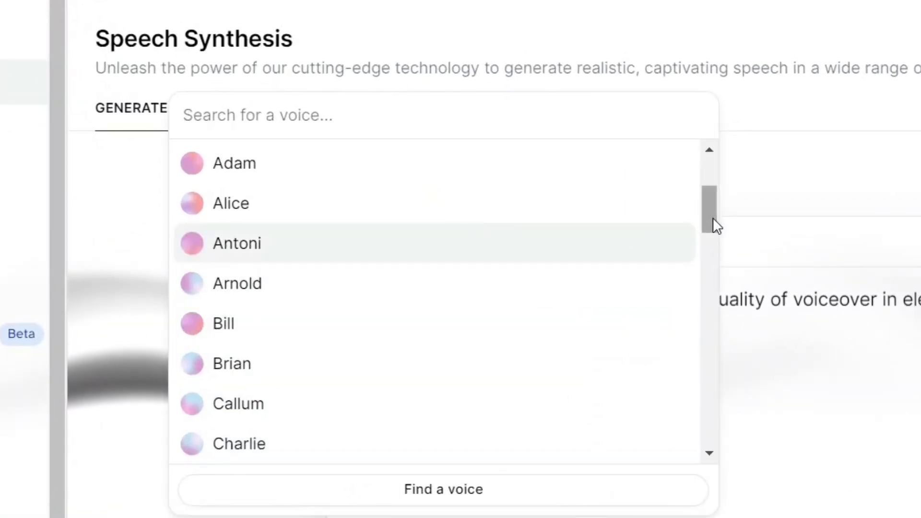
{"action": "mouse_move", "coordinate": [713, 218]}
{"action": "left_mouse_down"}
{"action": "mouse_move", "coordinate": [711, 183]}
{"action": "mouse_move", "coordinate": [713, 243]}
{"action": "mouse_move", "coordinate": [707, 213]}
{"action": "left_mouse_up"}
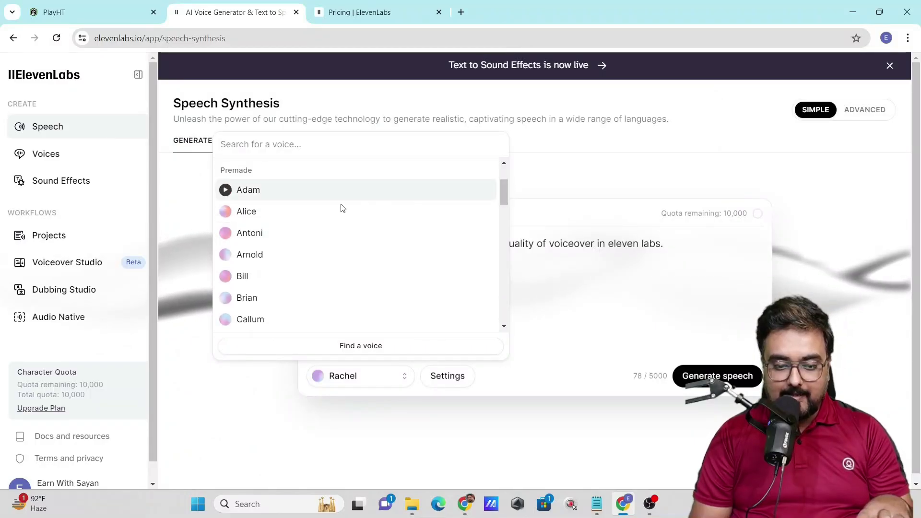
{"action": "left_click", "coordinate": [226, 191]}
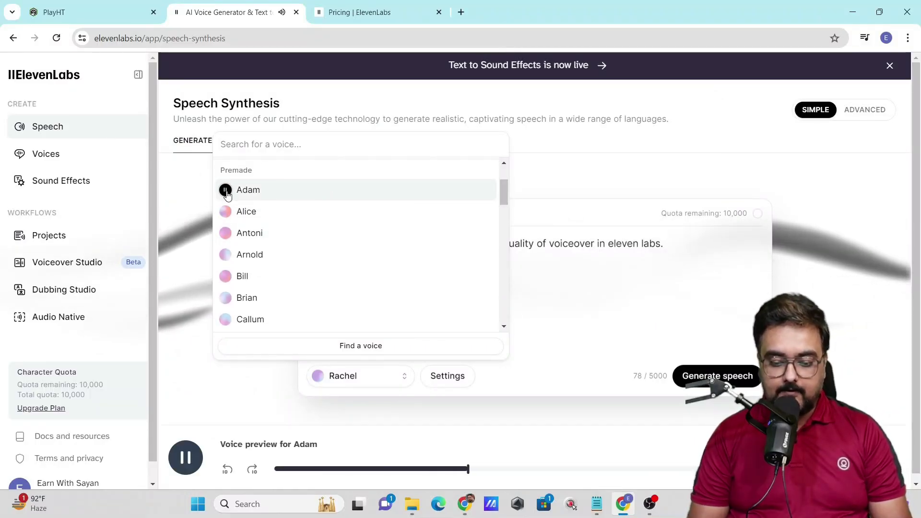
{"action": "left_click", "coordinate": [226, 192]}
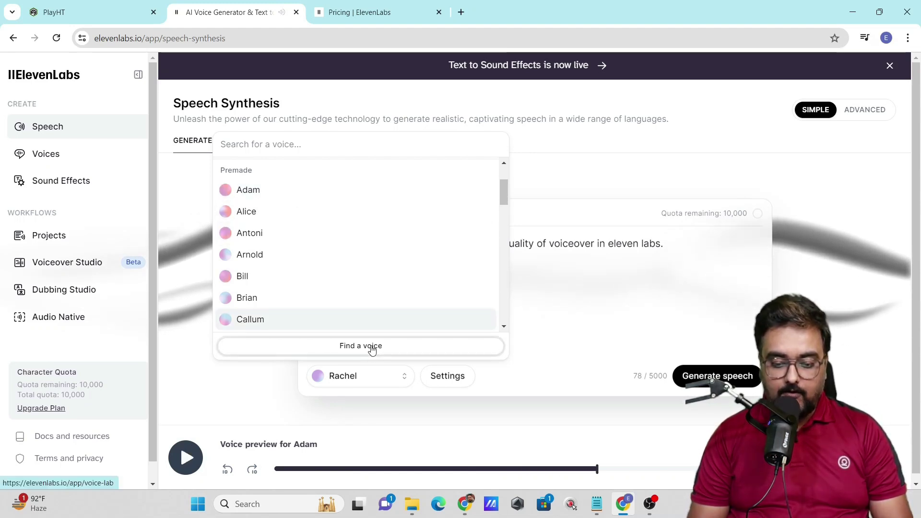
- Visit the Voices page, return to Speech Synthesis, and open the voice list
{"action": "left_click", "coordinate": [371, 349]}
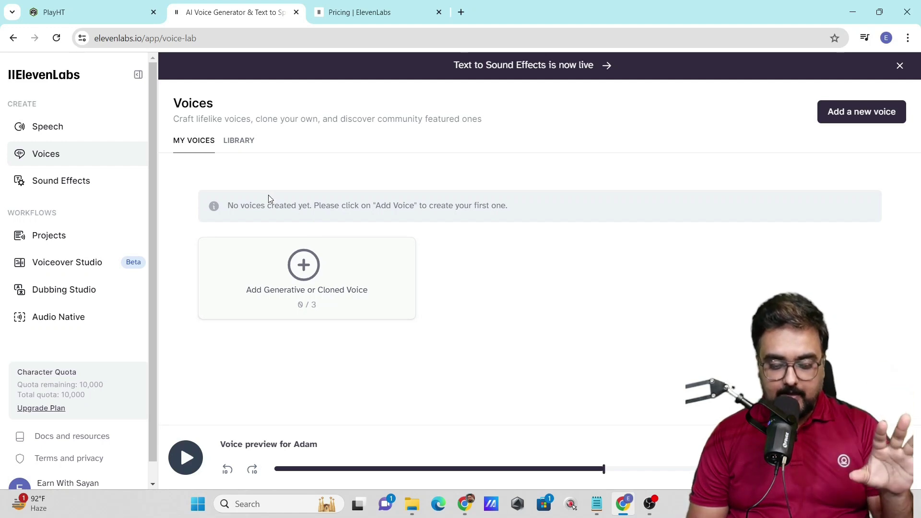
{"action": "left_click", "coordinate": [84, 138]}
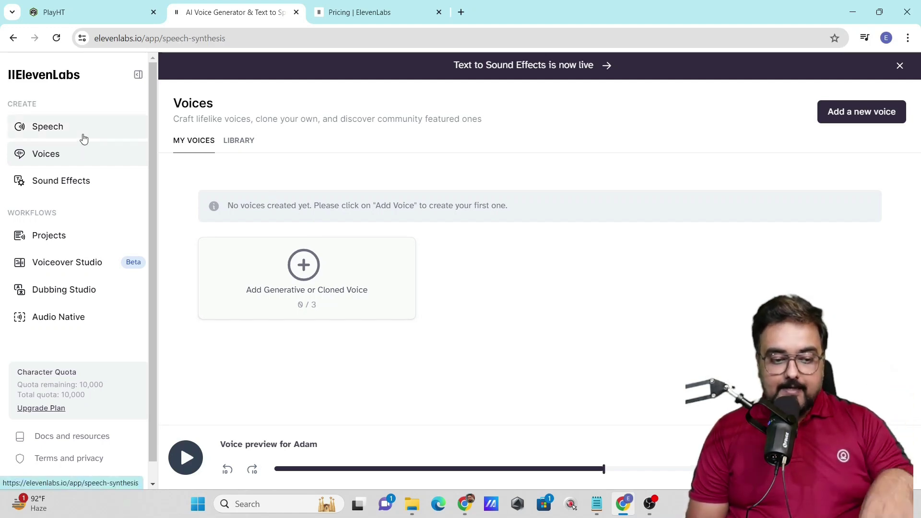
{"action": "left_click", "coordinate": [362, 378]}
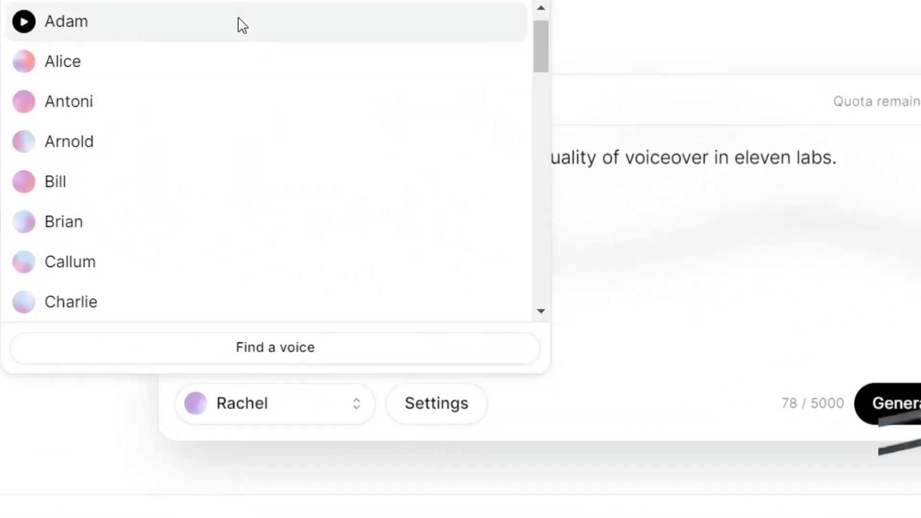
- Select Adam as the voice, check its settings, and switch the page to Advanced mode
{"action": "left_click", "coordinate": [331, 189]}
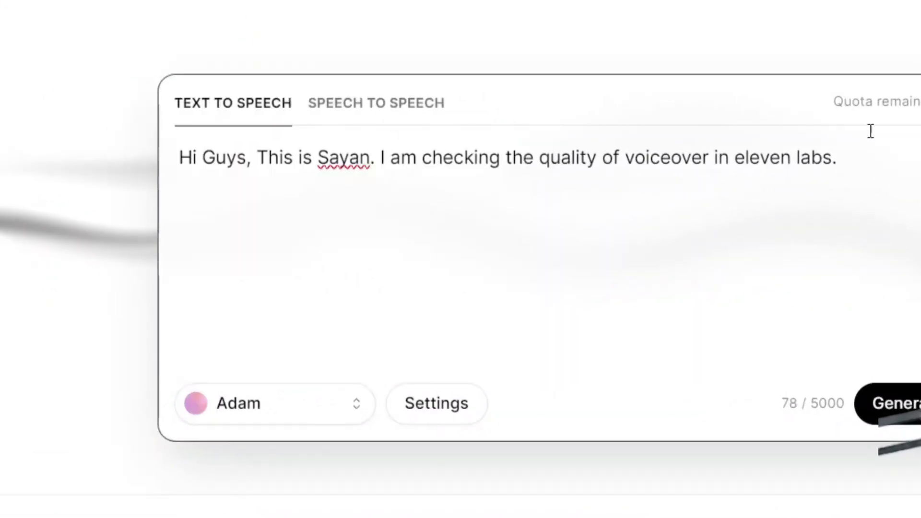
{"action": "left_click", "coordinate": [434, 394]}
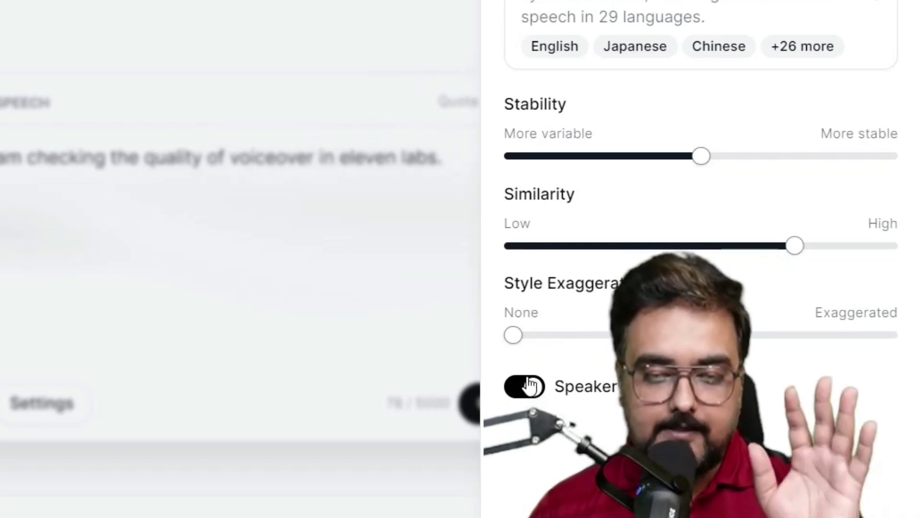
{"action": "left_click", "coordinate": [339, 368]}
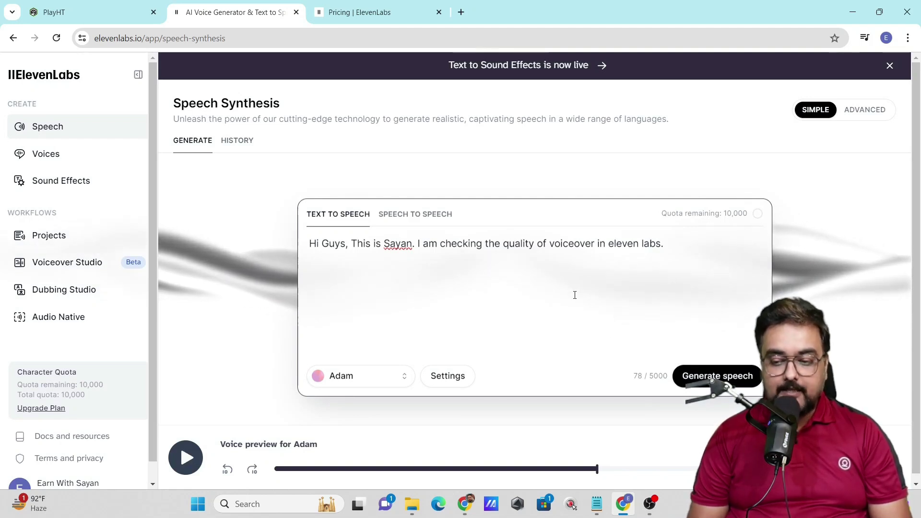
{"action": "left_click", "coordinate": [845, 112]}
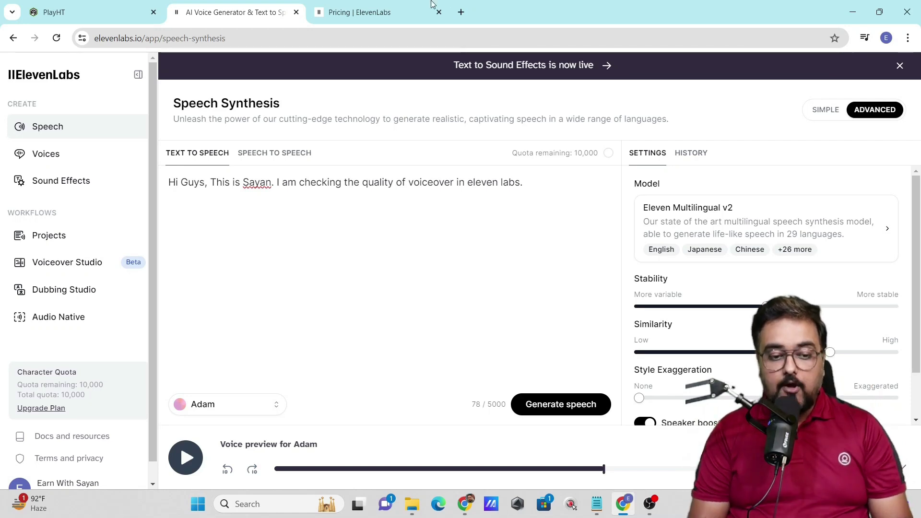
- In PlayHT, browse the Pre-made voices for Sarah's paragraph without changing its voice
{"action": "left_click", "coordinate": [100, 13]}
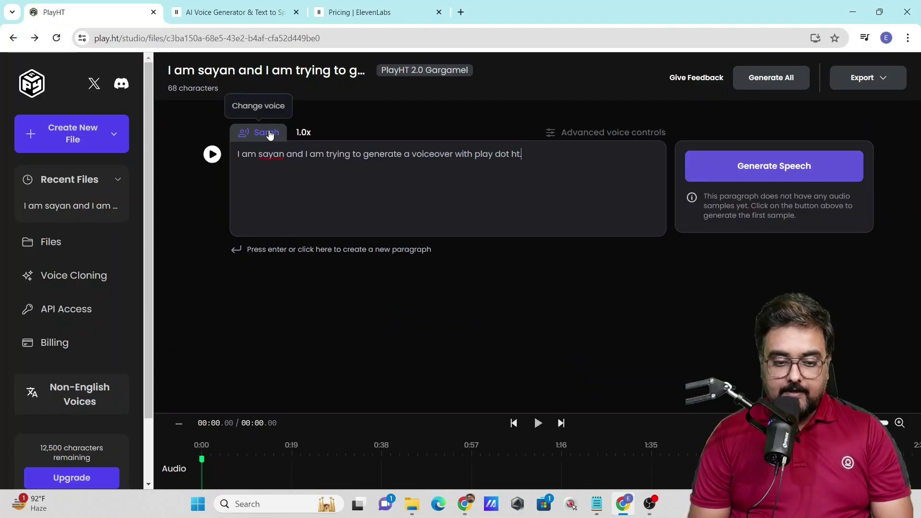
{"action": "left_click", "coordinate": [270, 134]}
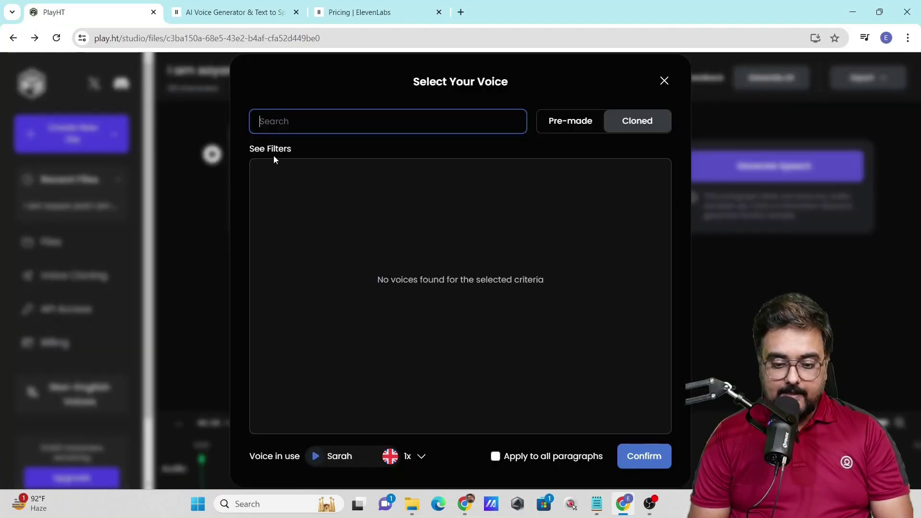
{"action": "left_click", "coordinate": [560, 126]}
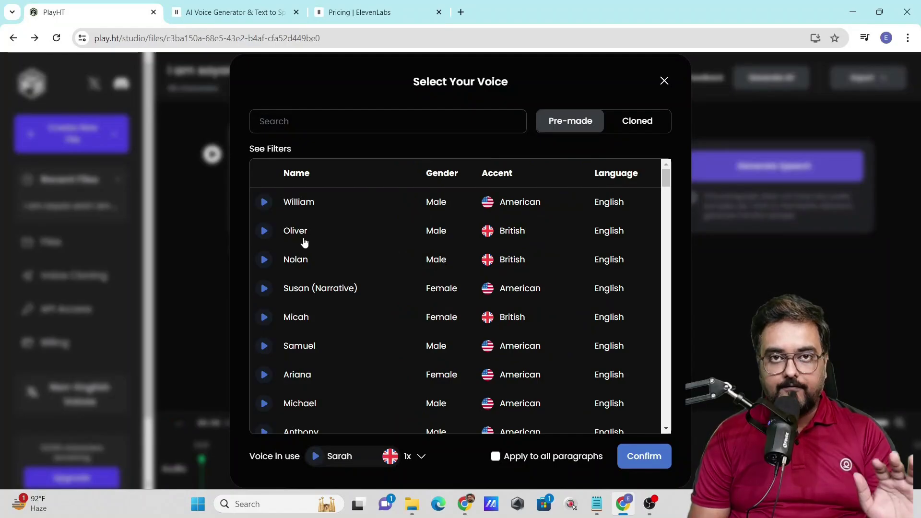
{"action": "left_click", "coordinate": [665, 81]}
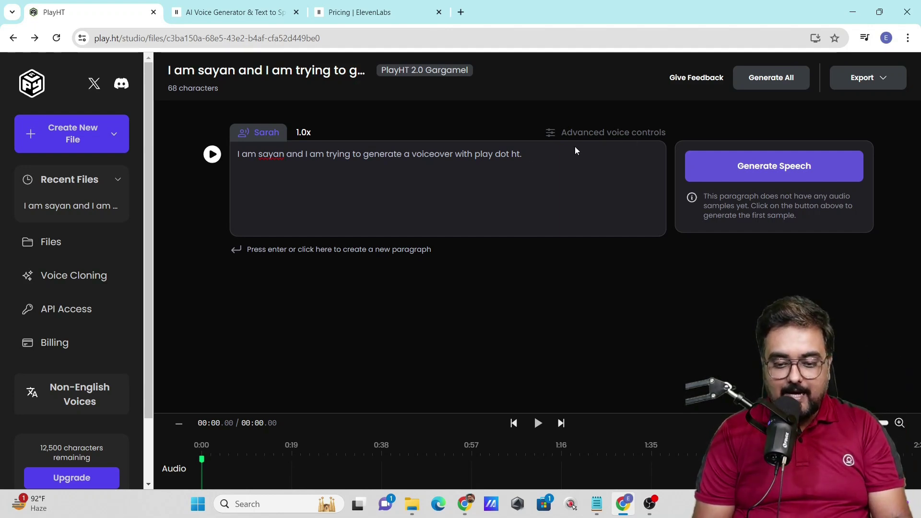
- Add a new paragraph and assign it the William voice after previewing it
{"action": "key", "text": "Return"}
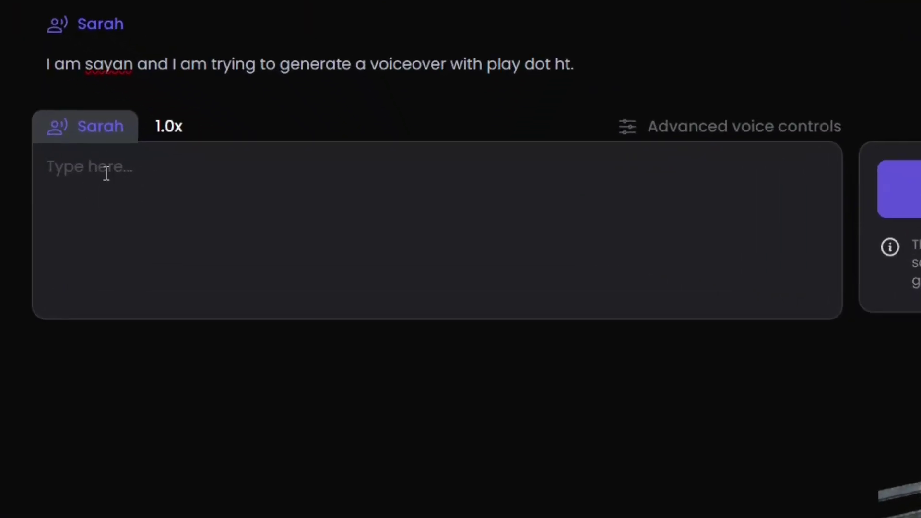
{"action": "left_click", "coordinate": [101, 138]}
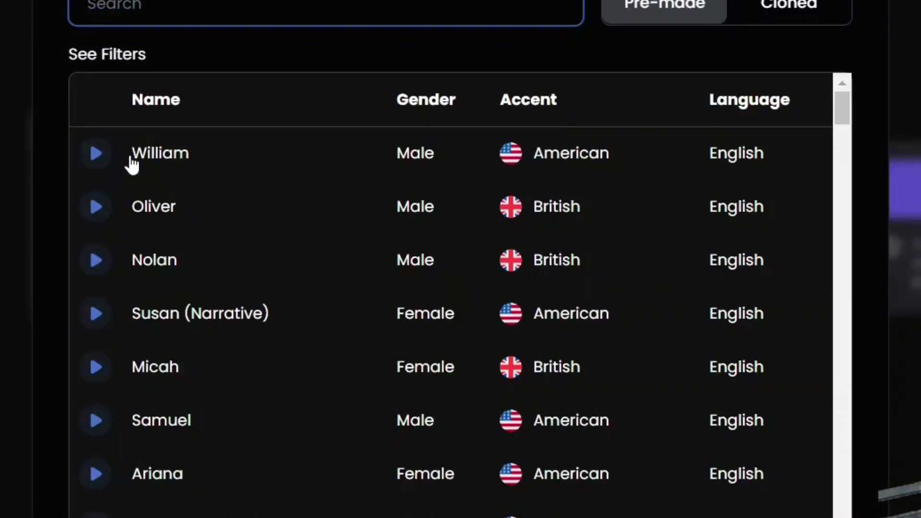
{"action": "left_click", "coordinate": [97, 154]}
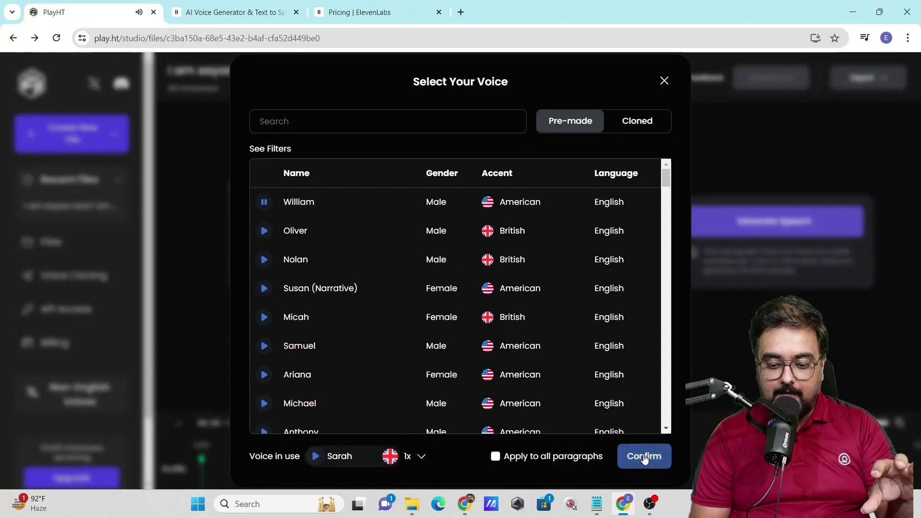
{"action": "left_click", "coordinate": [644, 456]}
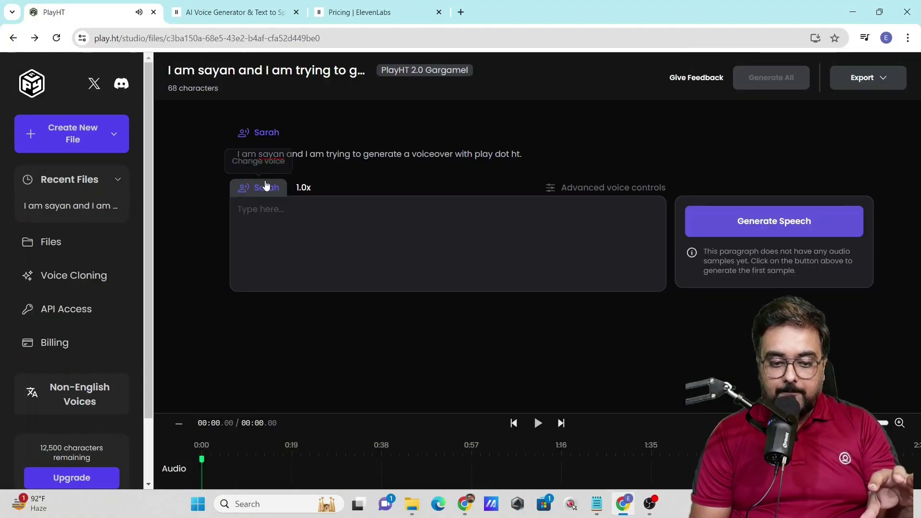
{"action": "left_click", "coordinate": [263, 139]}
{"action": "left_click", "coordinate": [298, 204]}
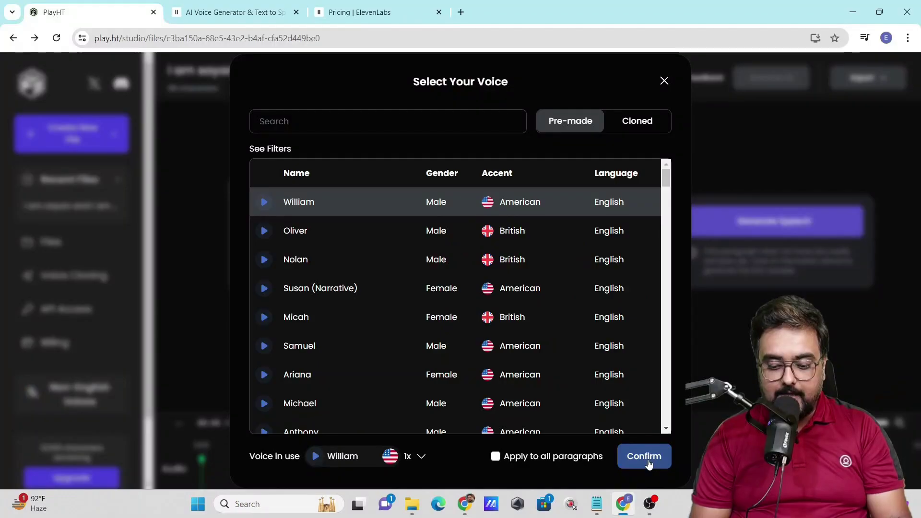
{"action": "left_click", "coordinate": [851, 421]}
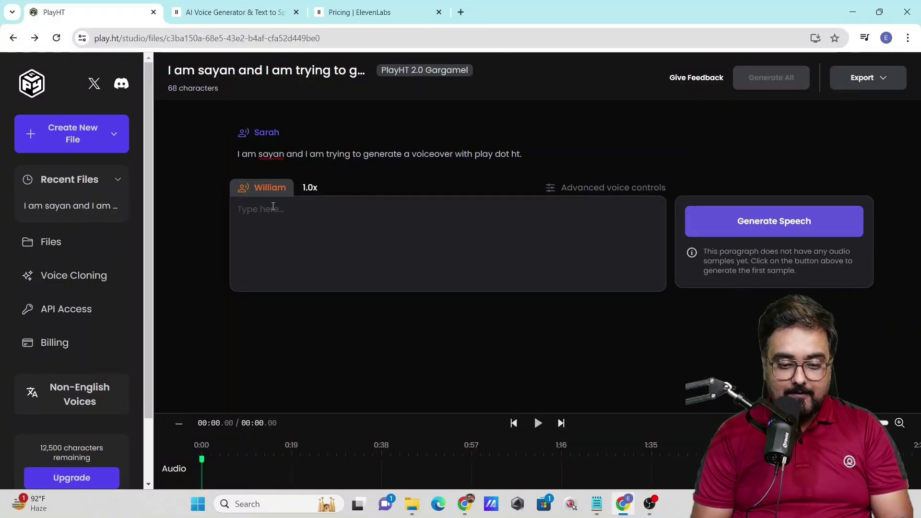
- Paste 'Here is how you can add dialogues between different characters.' into William's paragraph
{"action": "left_click", "coordinate": [128, 187]}
{"action": "type", "text": "Here is how you can add dialogues between different characters."}
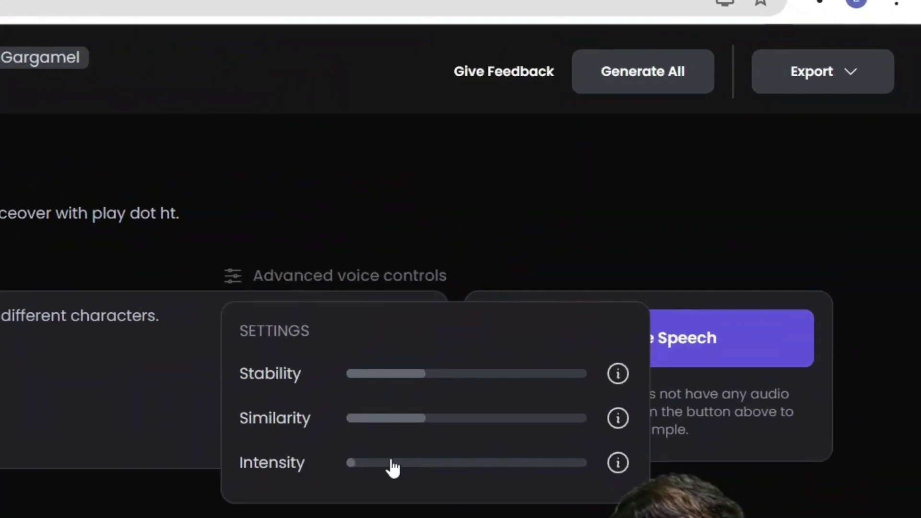
{"action": "left_click", "coordinate": [55, 491]}
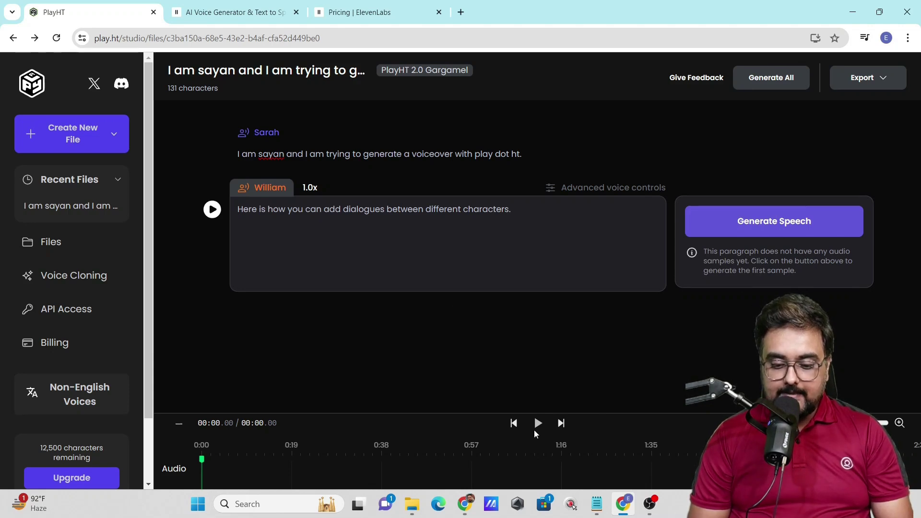
- Generate speech for William's paragraph and then for Sarah's paragraph
{"action": "left_click", "coordinate": [713, 227]}
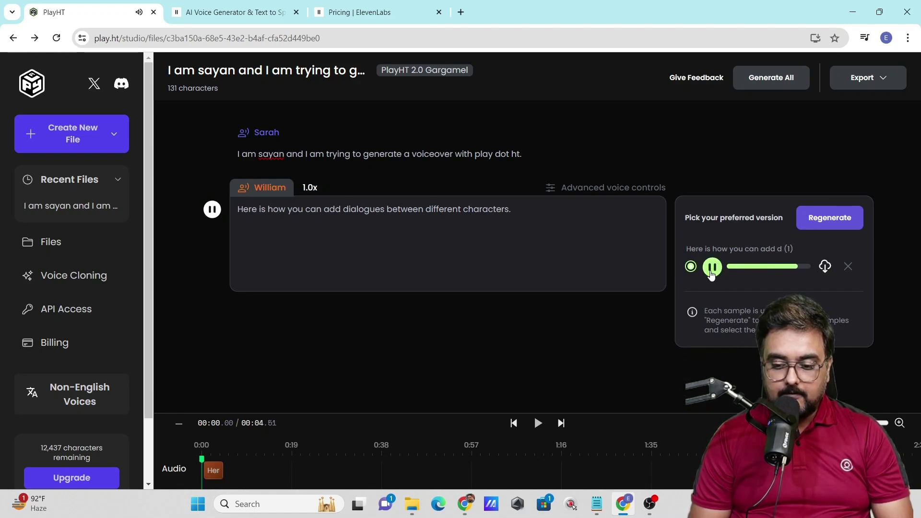
{"action": "left_click", "coordinate": [527, 155]}
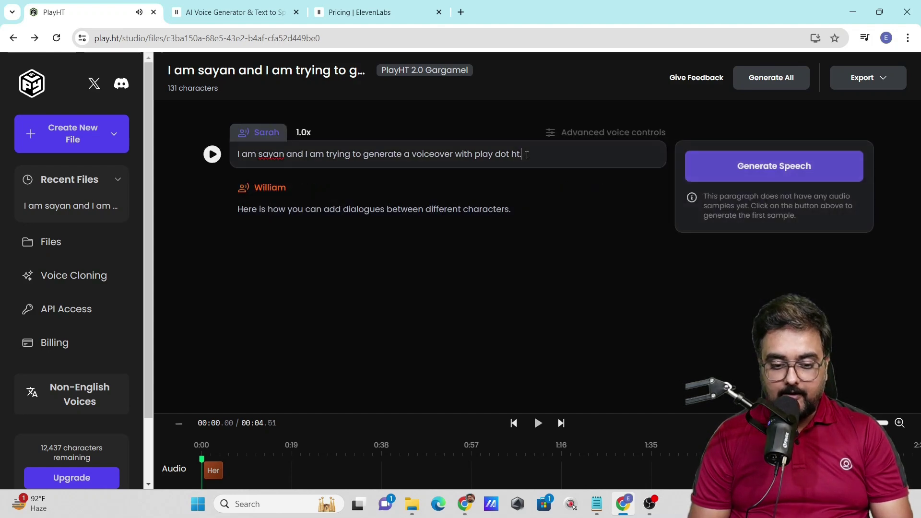
{"action": "left_click", "coordinate": [731, 175]}
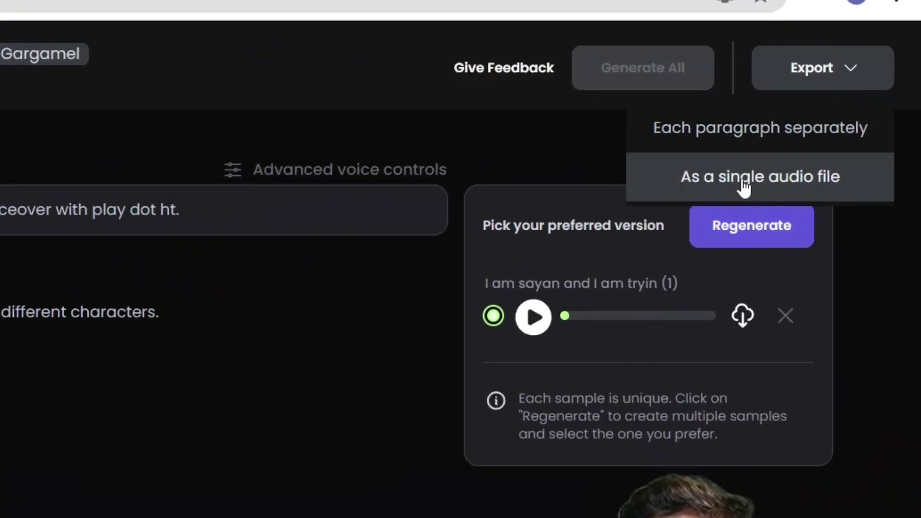
- Dismiss the export menu and start a new clone from the Voice Cloning page
{"action": "left_click", "coordinate": [362, 366]}
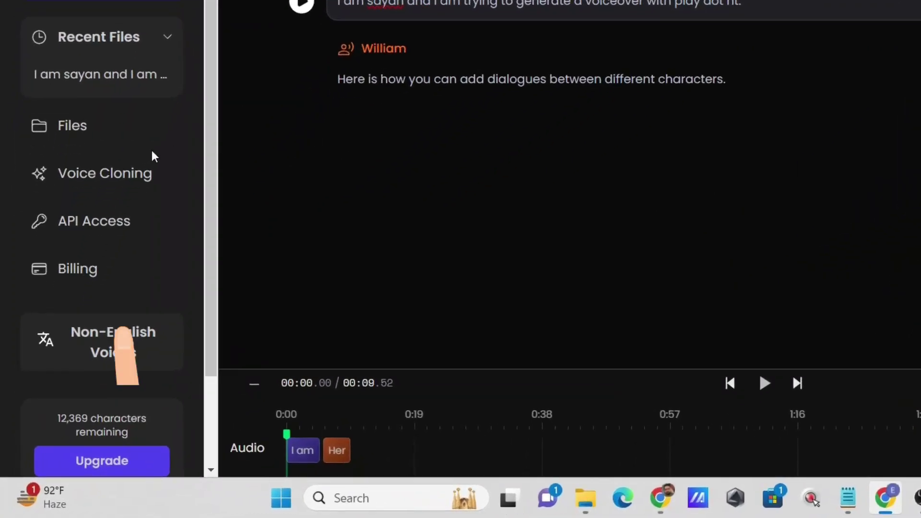
{"action": "left_click", "coordinate": [105, 173]}
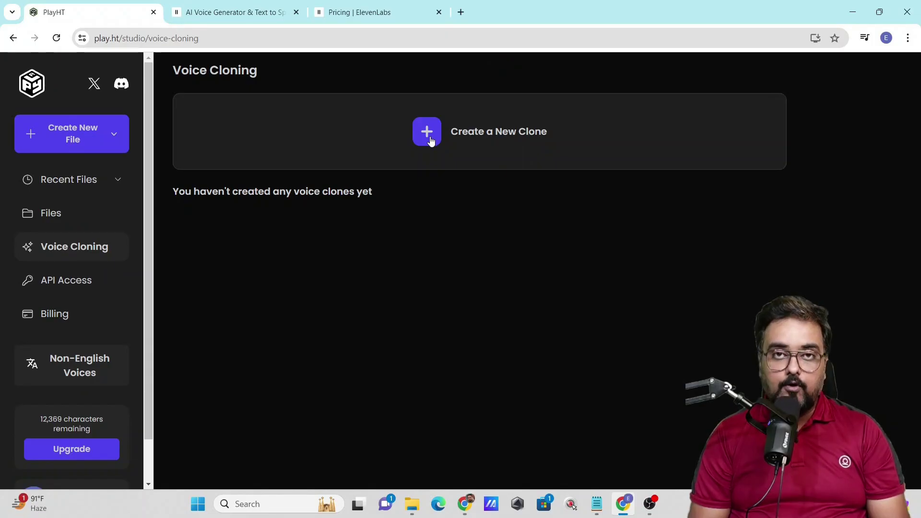
{"action": "left_click", "coordinate": [428, 134]}
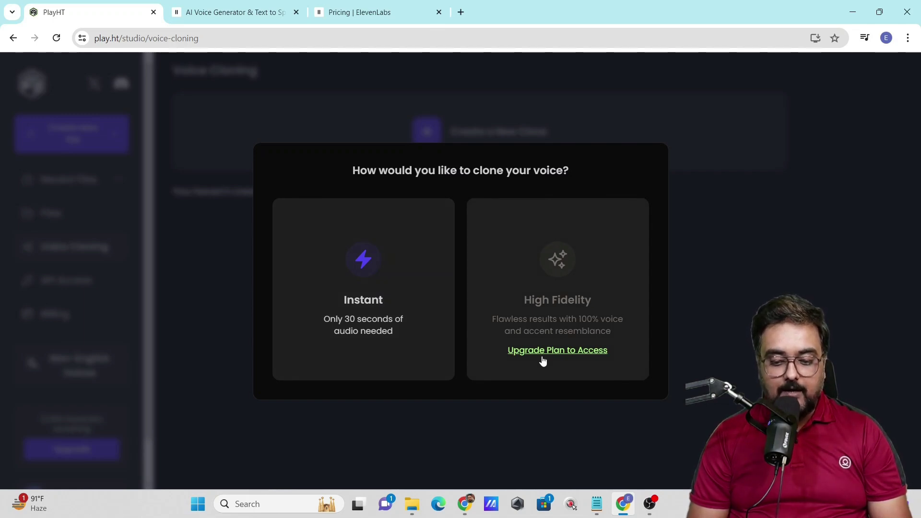
- Choose Instant cloning, name it 'sayan', and tag it Middle-aged, Indian, English, Conversational
{"action": "left_click", "coordinate": [367, 270]}
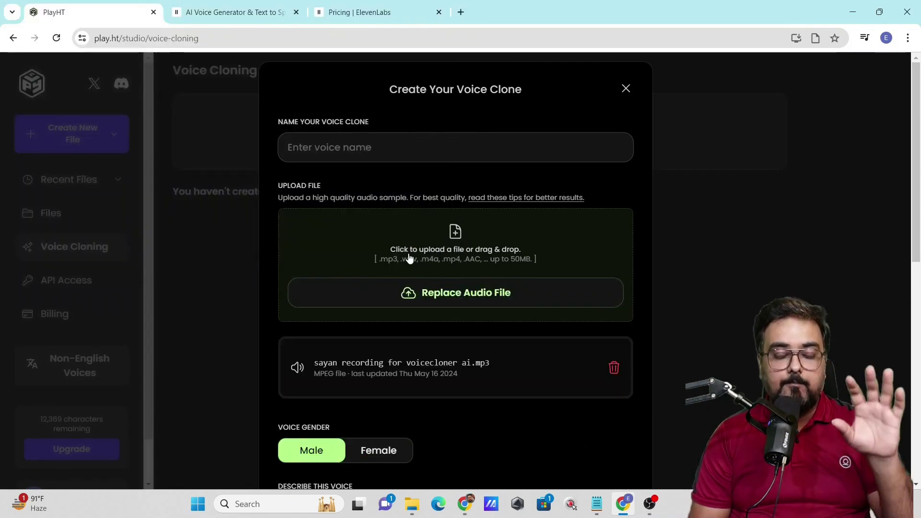
{"action": "left_click", "coordinate": [400, 156]}
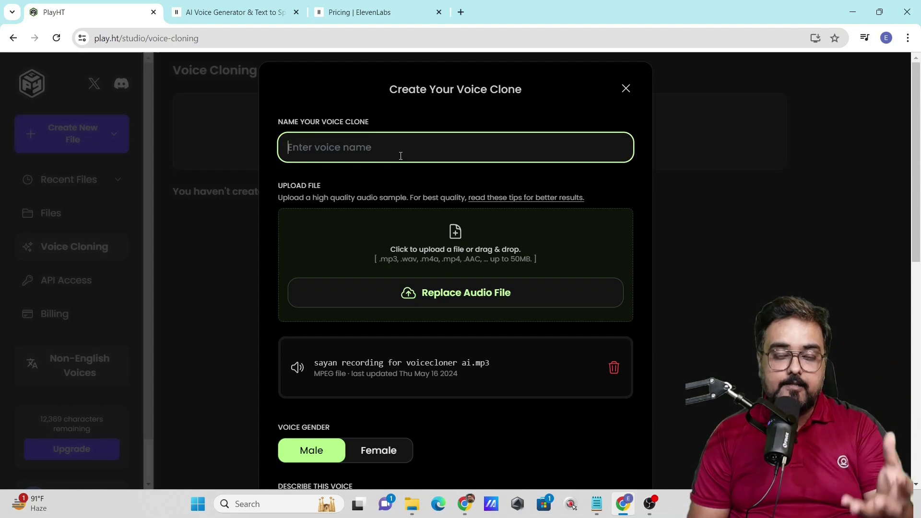
{"action": "type", "text": "sayan"}
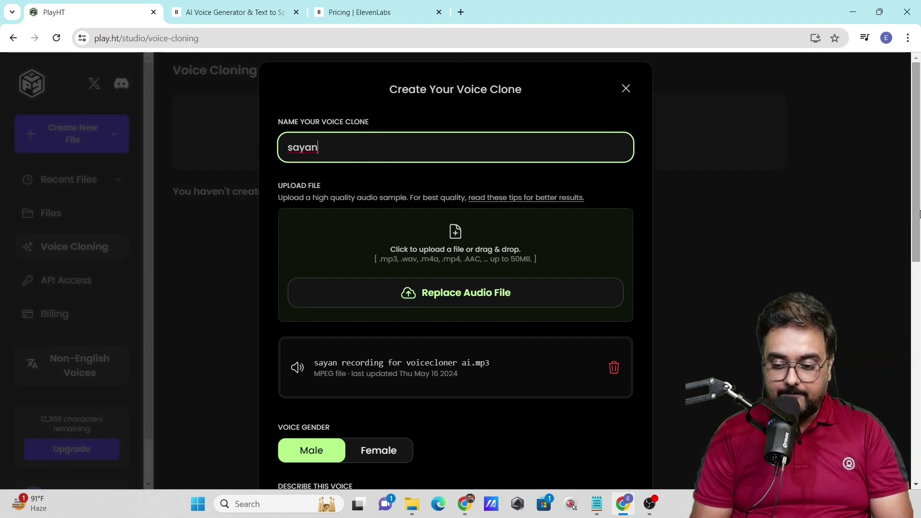
{"action": "scroll", "coordinate": [411, 310], "scroll_direction": "down", "scroll_amount": 5}
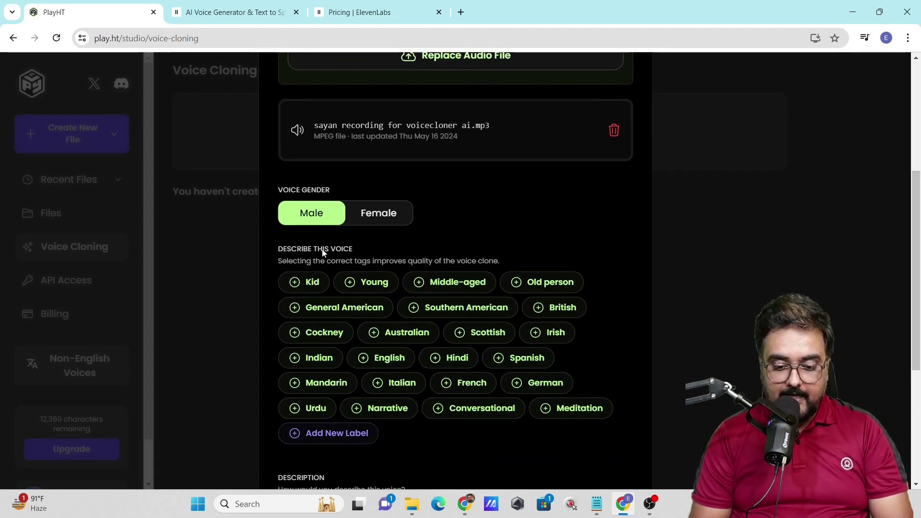
{"action": "left_click", "coordinate": [458, 283]}
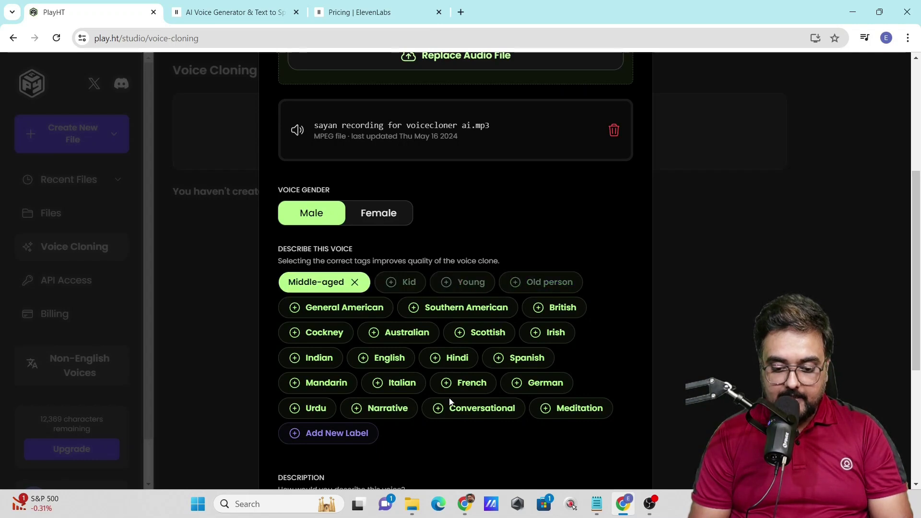
{"action": "left_click", "coordinate": [314, 360]}
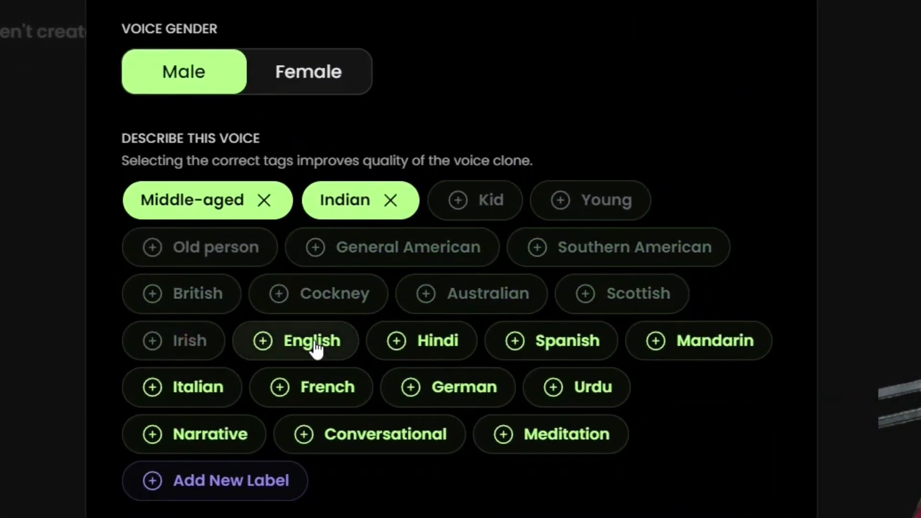
{"action": "left_click", "coordinate": [381, 356]}
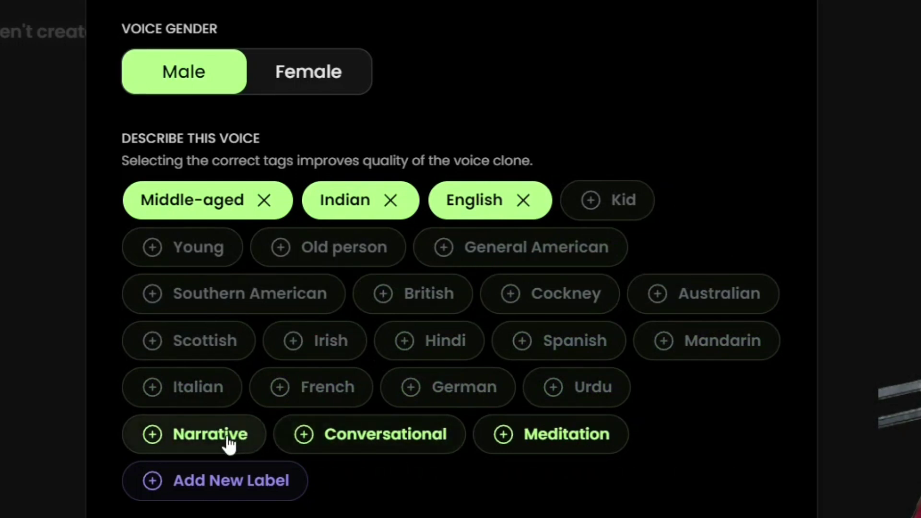
{"action": "left_click", "coordinate": [337, 446]}
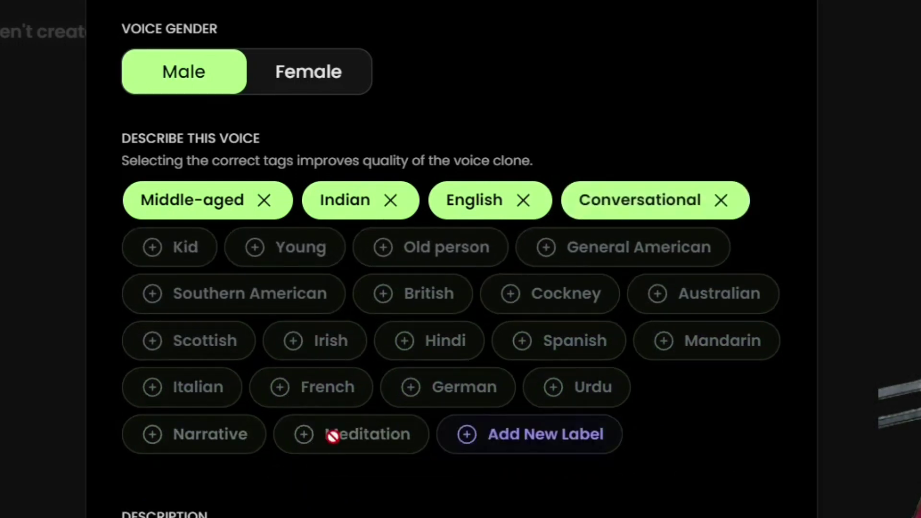
- Describe it as 'a middle aged indian english voice', confirm consent, and create the clone
{"action": "scroll", "coordinate": [919, 298], "scroll_direction": "down", "scroll_amount": 3}
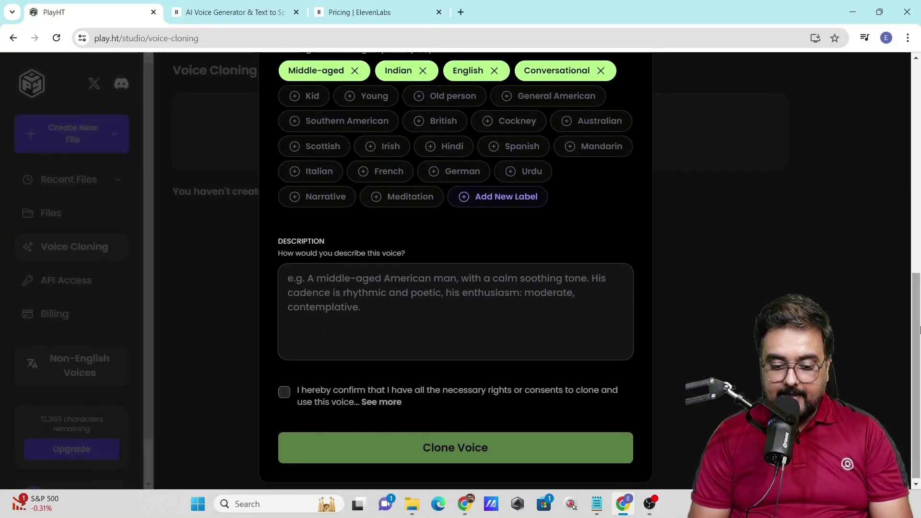
{"action": "left_click", "coordinate": [418, 295]}
{"action": "type", "text": "a middle aged indian english voice"}
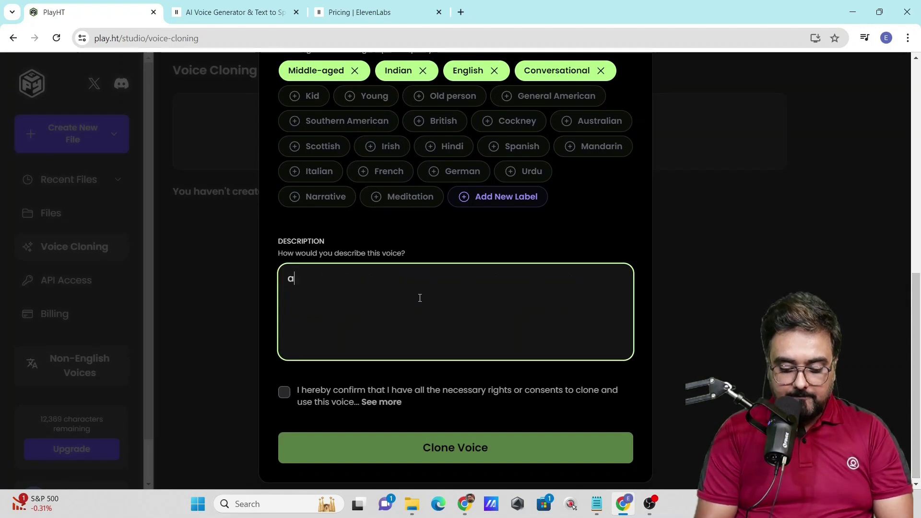
{"action": "left_click", "coordinate": [284, 392]}
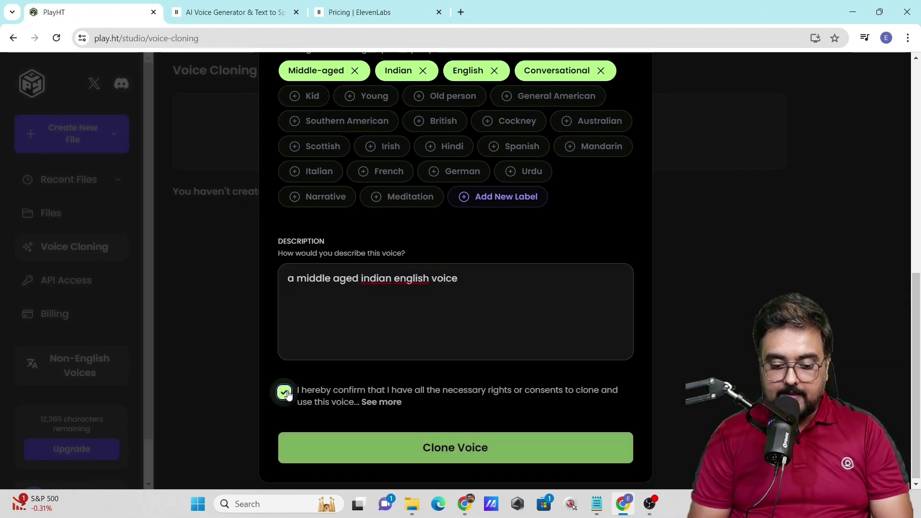
{"action": "left_click", "coordinate": [389, 451]}
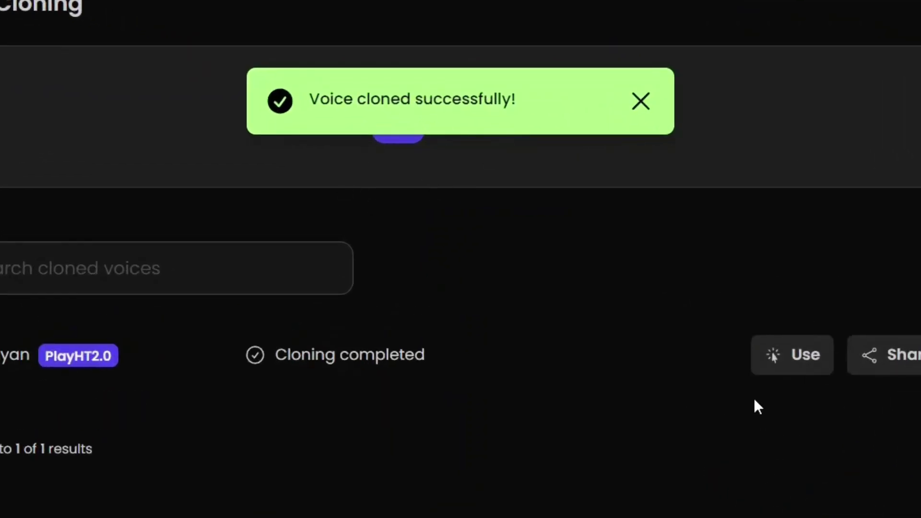
- Use sayan in a new file, paste 'lets checkout how the cloned voice sounds.', generate and play it
{"action": "left_click", "coordinate": [797, 362]}
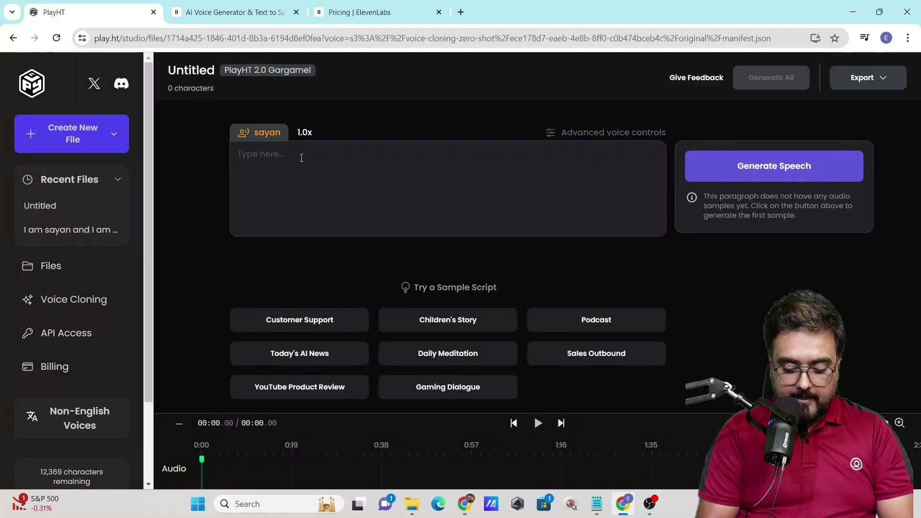
{"action": "type", "text": "lets checkout how the cloned voice sounds."}
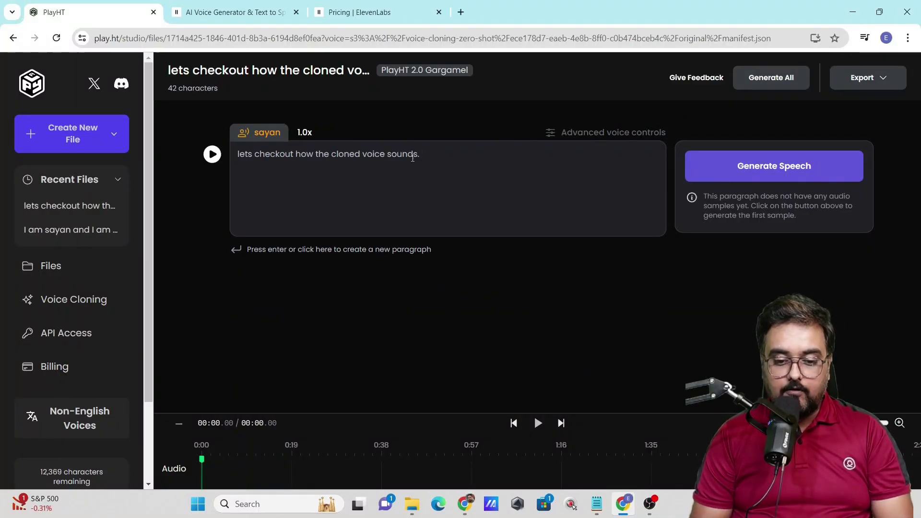
{"action": "left_click", "coordinate": [710, 161]}
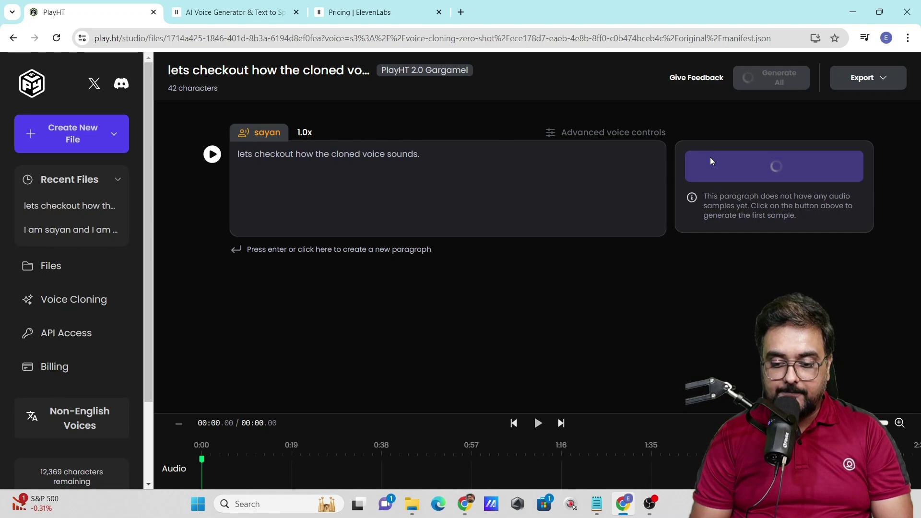
{"action": "left_click", "coordinate": [712, 212]}
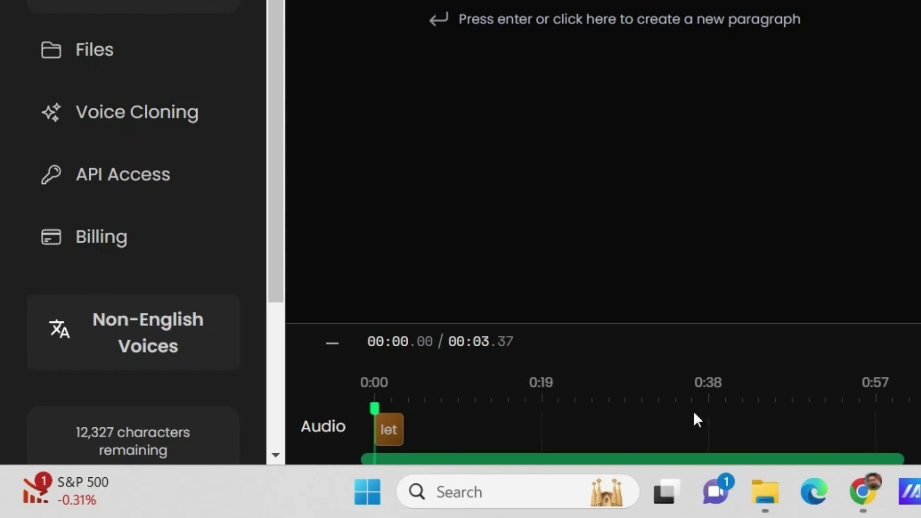
{"action": "left_click_drag", "start_coordinate": [73, 430], "coordinate": [190, 434]}
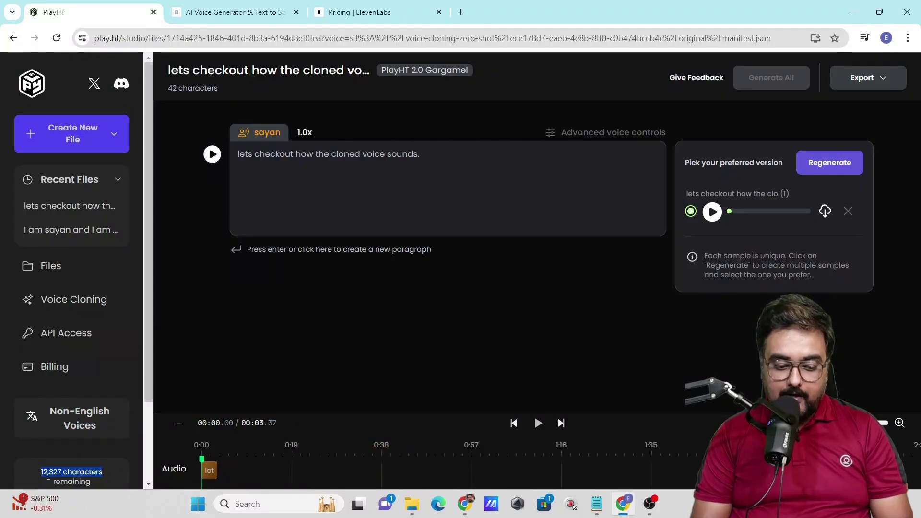